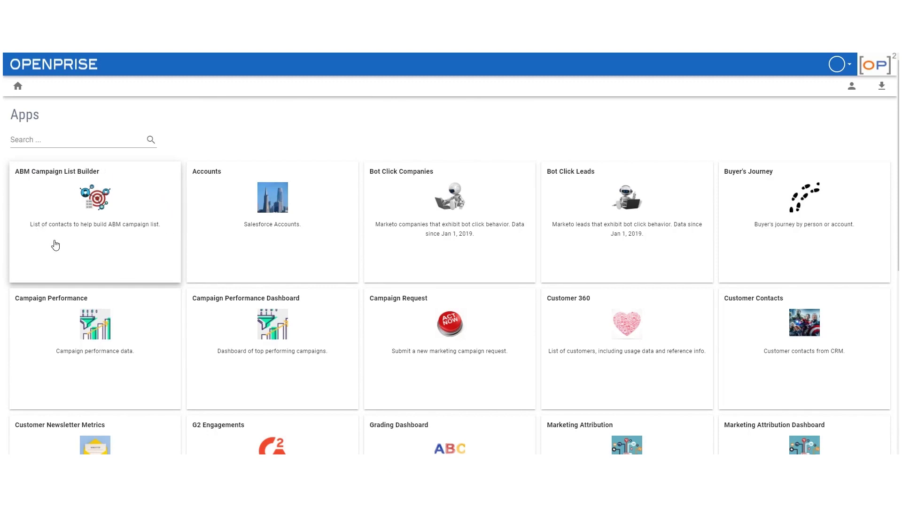
pyautogui.scroll(-5, 741, 307)
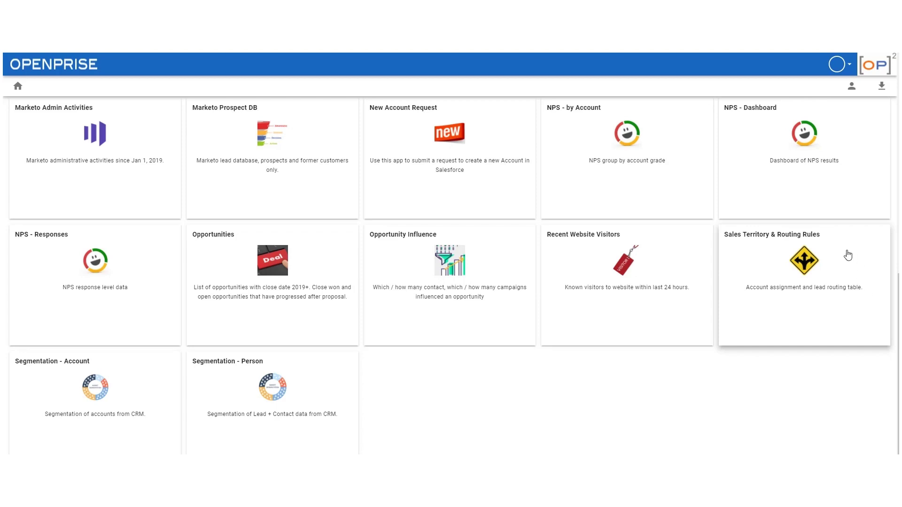
pyautogui.scroll(5, 766, 255)
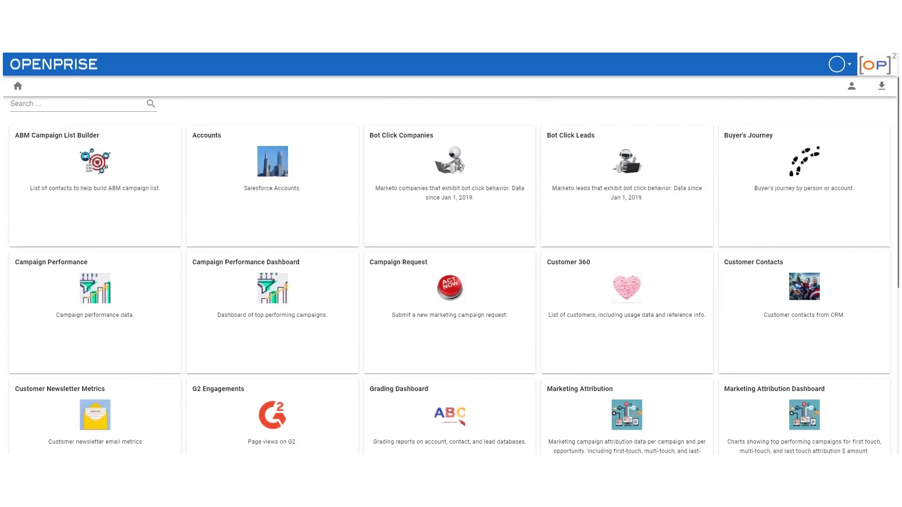
pyautogui.scroll(-2, 19, 135)
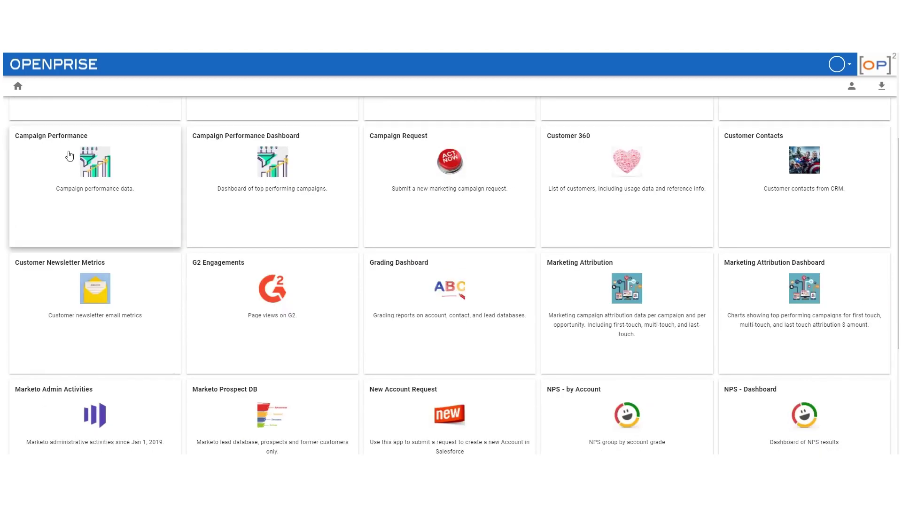
# - In Campaign Performance, filter Name to match the ABM eBook campaign
pyautogui.click(129, 167)
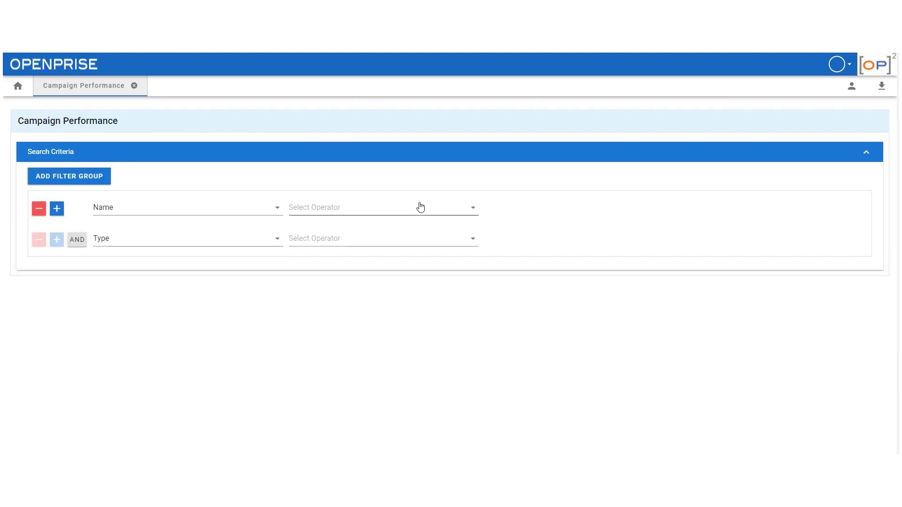
pyautogui.click(420, 207)
pyautogui.click(358, 215)
pyautogui.click(516, 209)
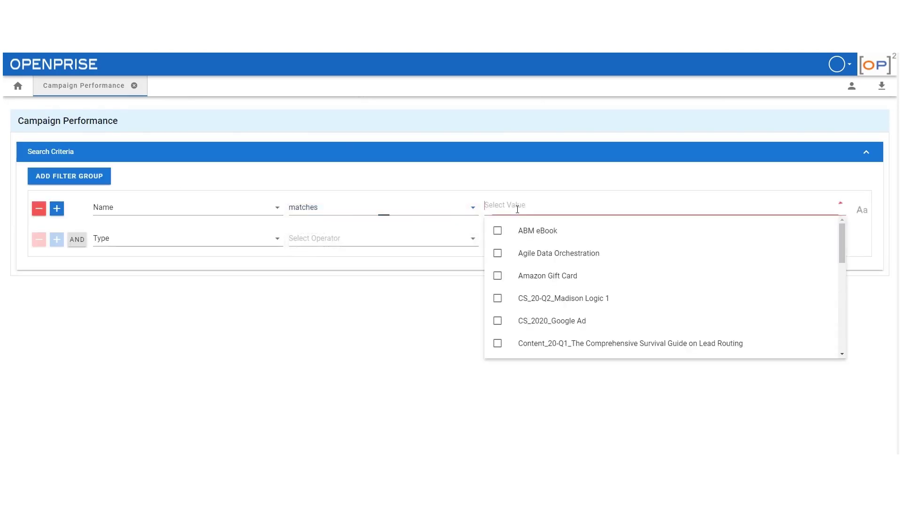
pyautogui.click(498, 232)
# - Add a second filter requiring Grade A Accounts to have a value
pyautogui.click(186, 243)
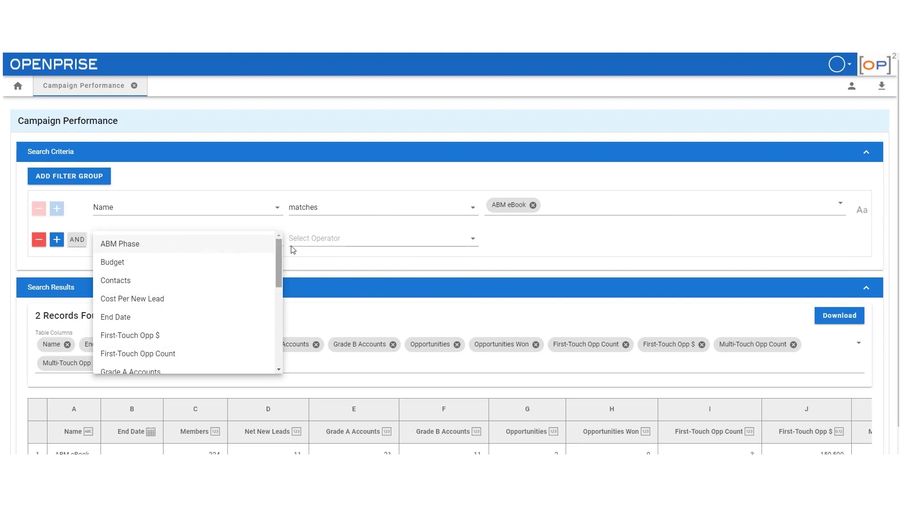
pyautogui.scroll(-2, 281, 248)
pyautogui.scroll(-1, 276, 266)
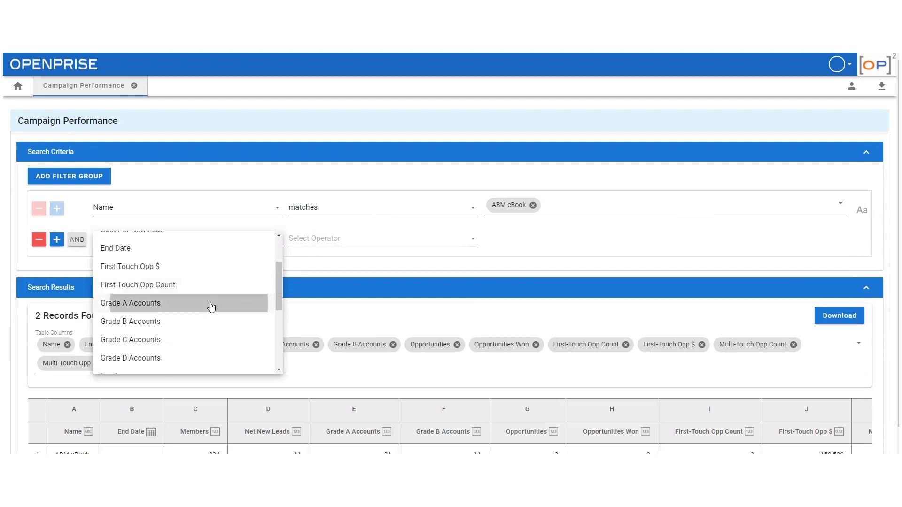
pyautogui.click(209, 306)
pyautogui.click(456, 245)
pyautogui.moveTo(473, 249); pyautogui.dragTo(474, 319)
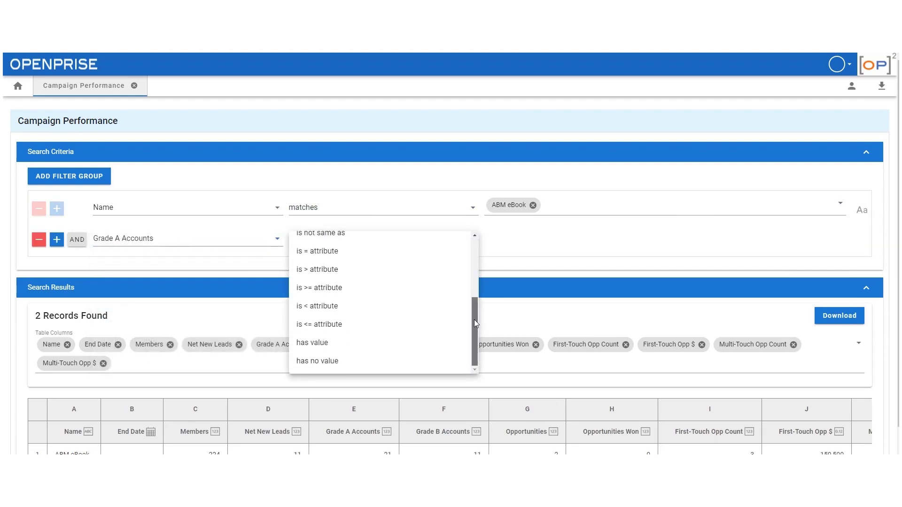
pyautogui.click(353, 343)
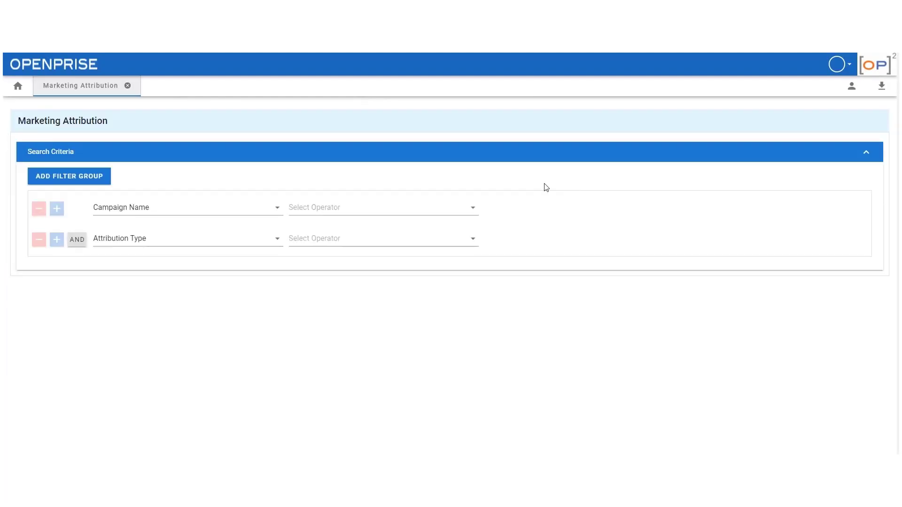
# - Filter Marketing Attribution so Campaign Name matches Amazon Gift Card
pyautogui.click(411, 208)
pyautogui.click(404, 221)
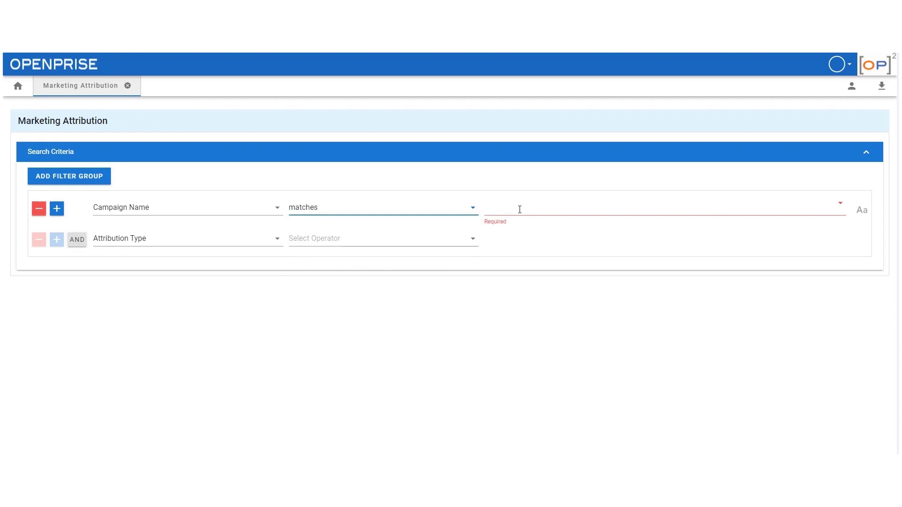
pyautogui.click(517, 207)
pyautogui.click(497, 321)
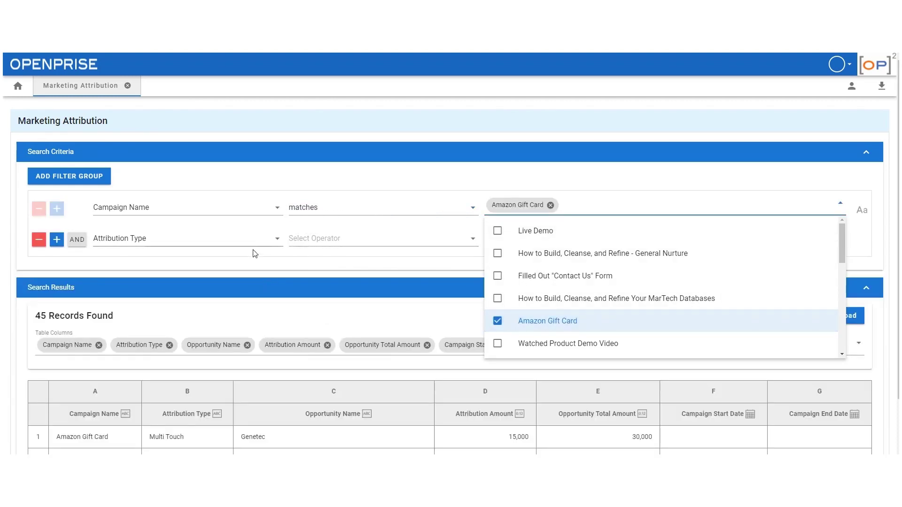
# - Filter Attribution Type to match Multi Touch, narrowing results to 15 records
pyautogui.click(311, 237)
pyautogui.click(321, 251)
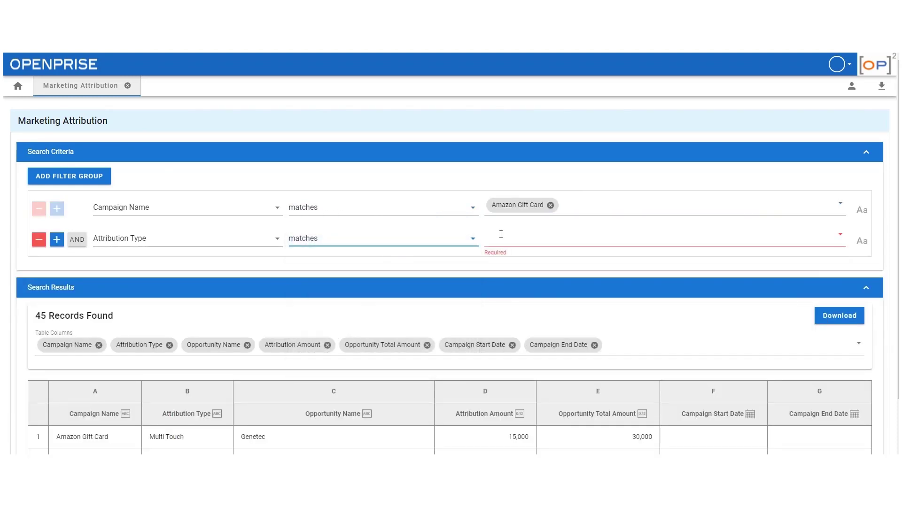
pyautogui.click(504, 239)
pyautogui.click(498, 262)
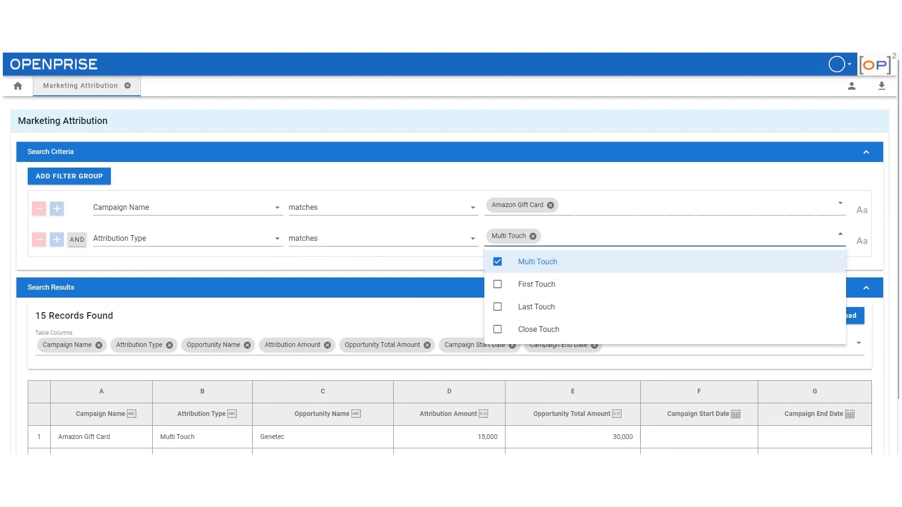
pyautogui.scroll(-2, 635, 262)
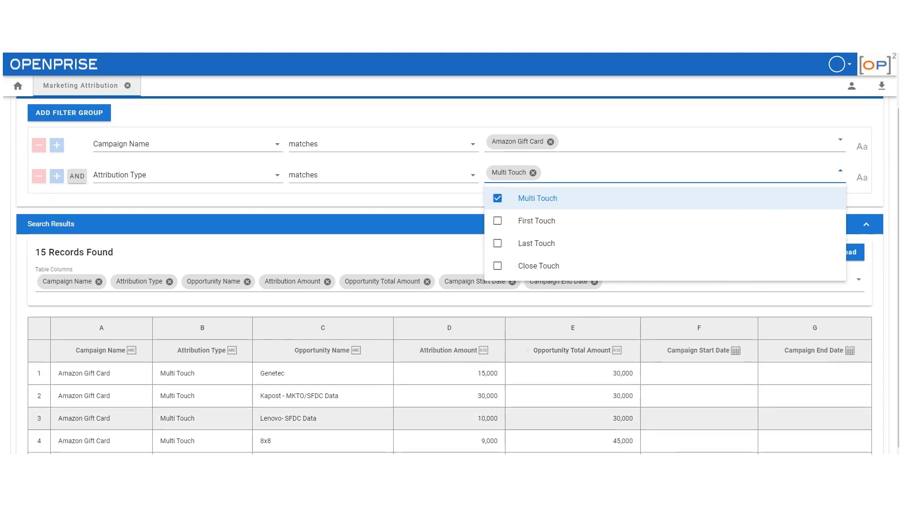
pyautogui.scroll(4, 575, 188)
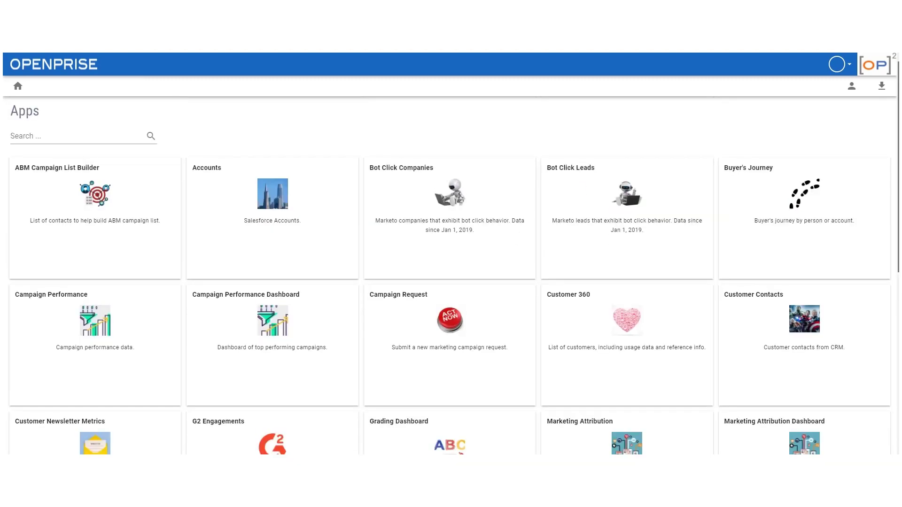
pyautogui.scroll(-1, 450, 275)
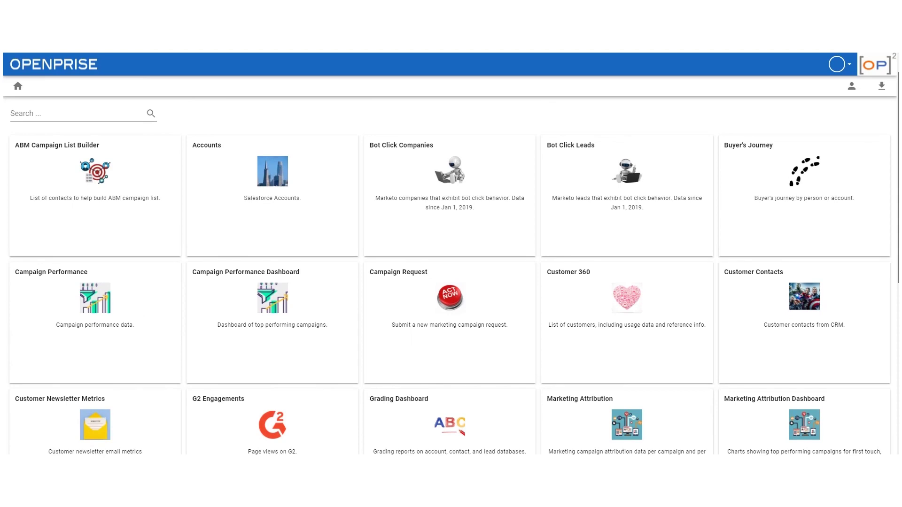
pyautogui.scroll(-2, 450, 276)
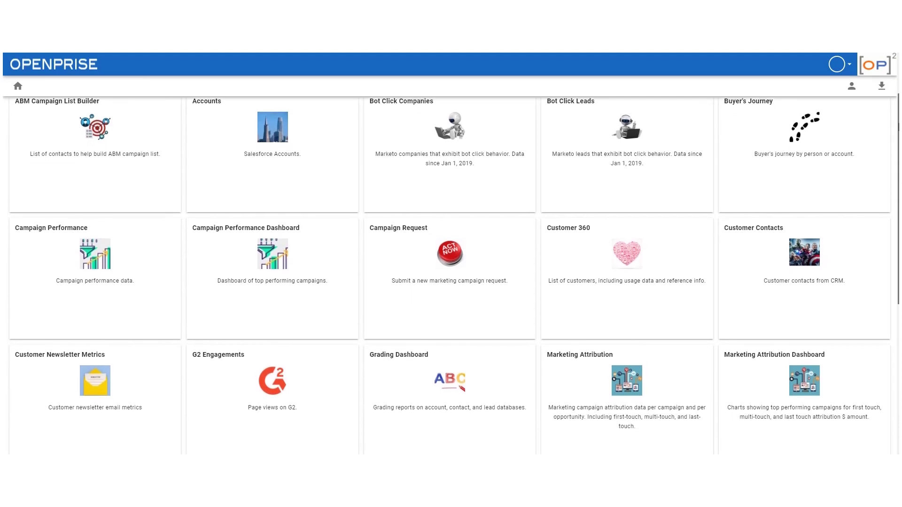